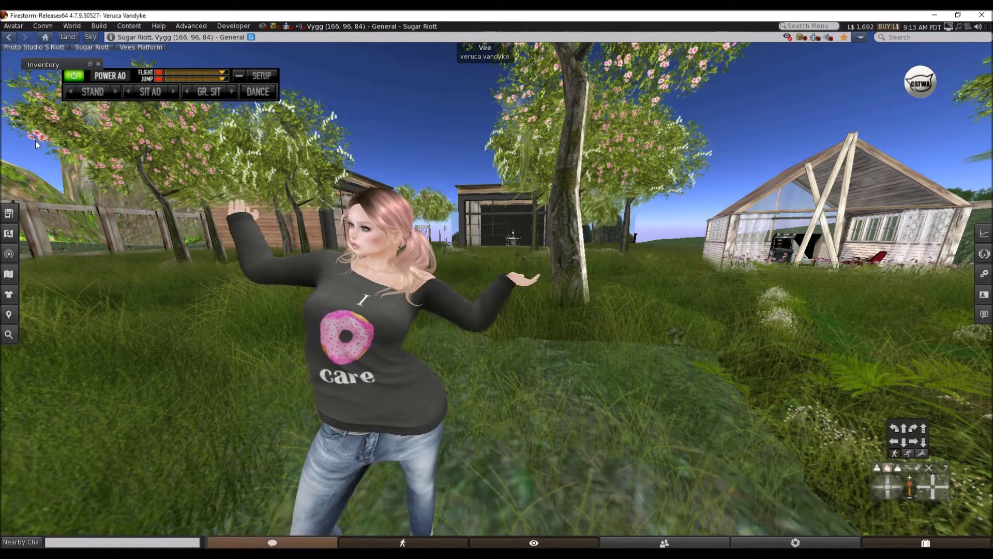
Turn off the animation overrider so the avatar stands still, and bring her face into close-up
left_click(73, 76)
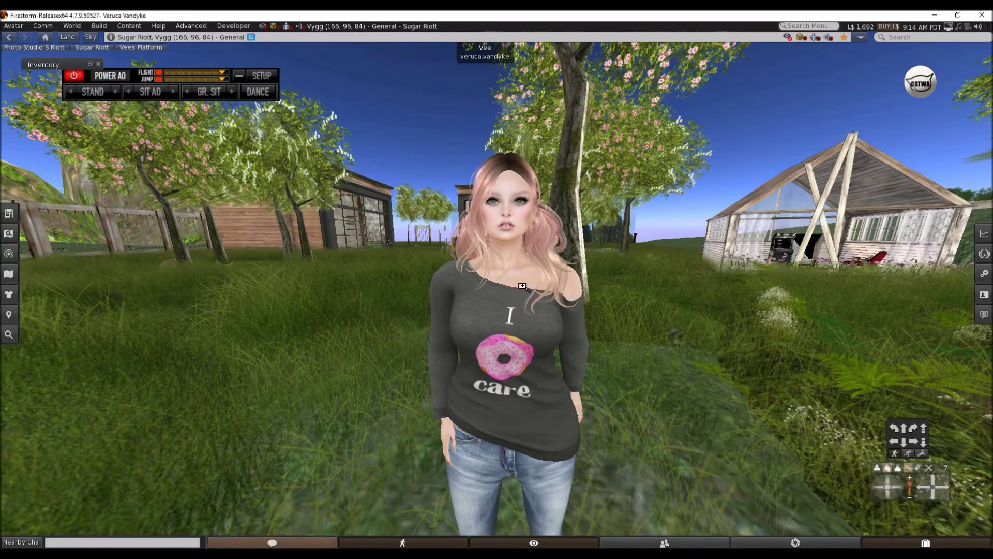
left_click(510, 261, "alt")
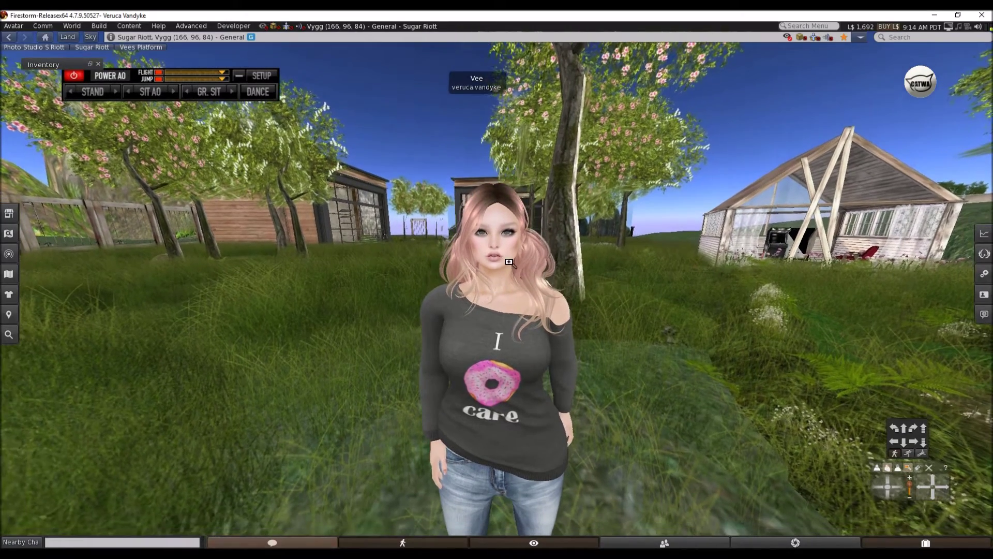
scroll(502, 265, "up", 3)
left_click_drag(502, 264, 542, 288)
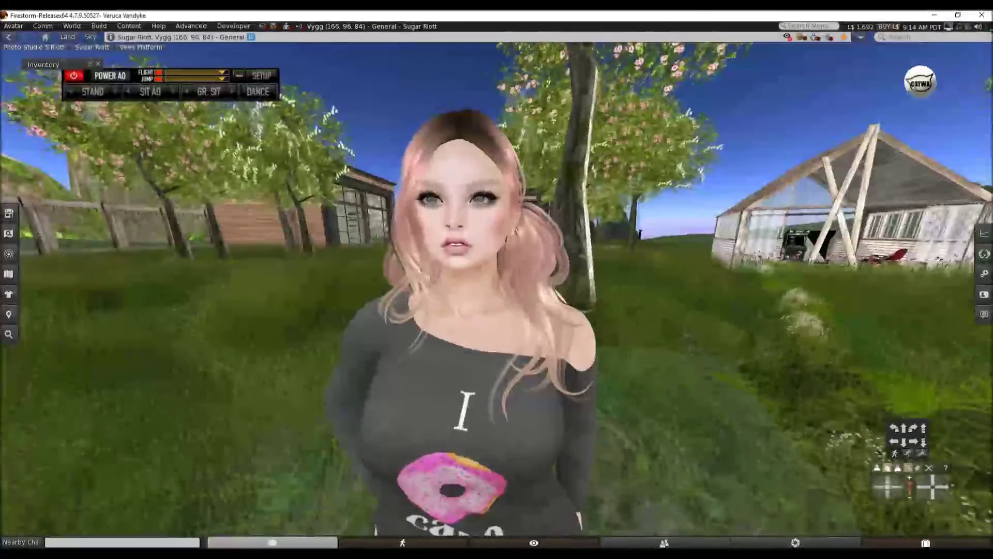
scroll(521, 284, "up", 2)
scroll(514, 284, "up", 4)
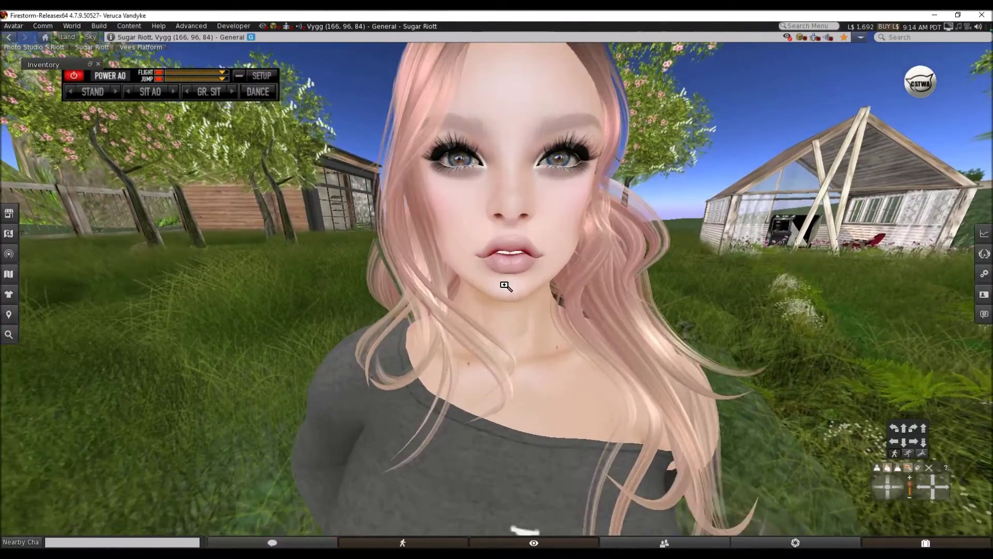
scroll(503, 284, "up", 4)
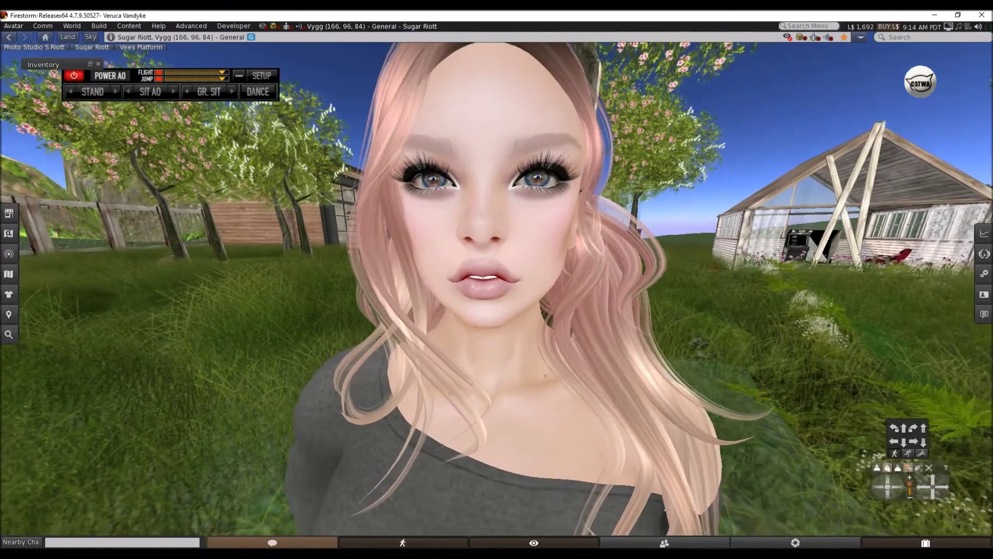
scroll(495, 284, "up", 2)
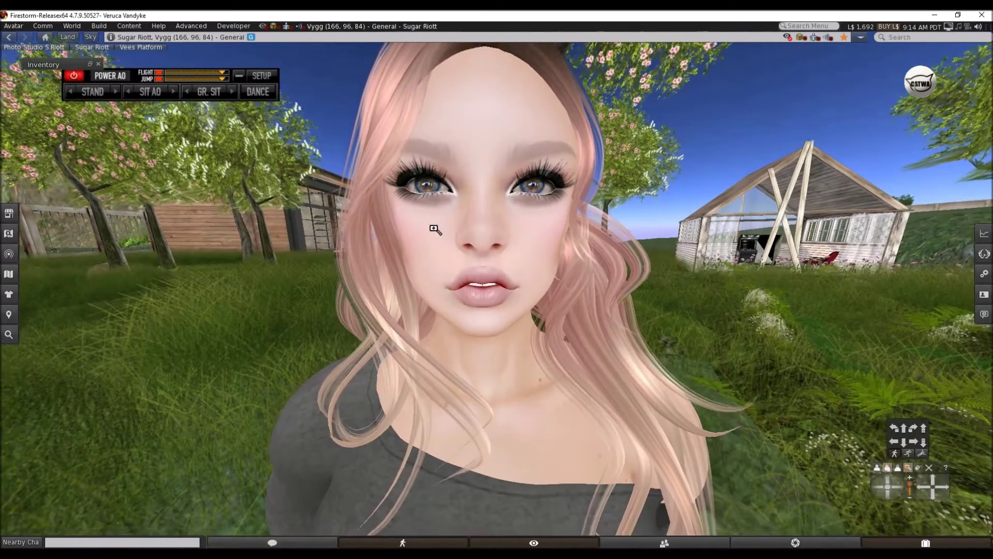
Detach both of the mesh eyes the avatar is wearing
right_click(430, 191)
left_click(405, 191)
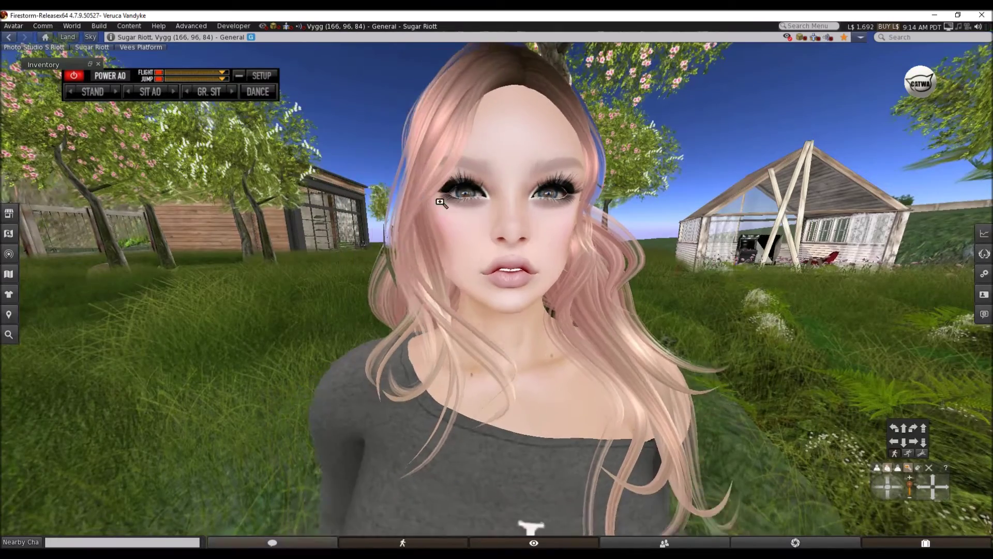
left_click(517, 269, "alt")
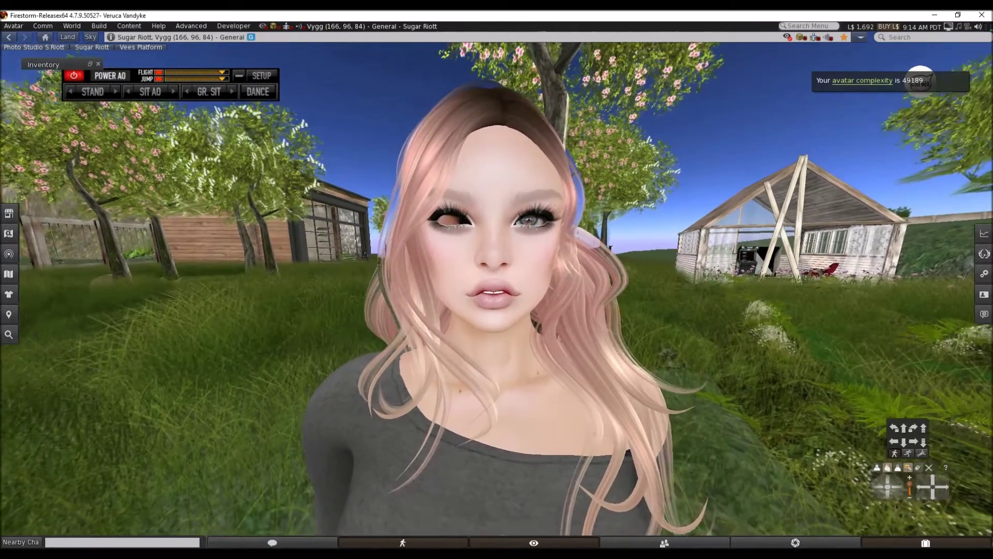
scroll(516, 284, "up", 3)
right_click(517, 227)
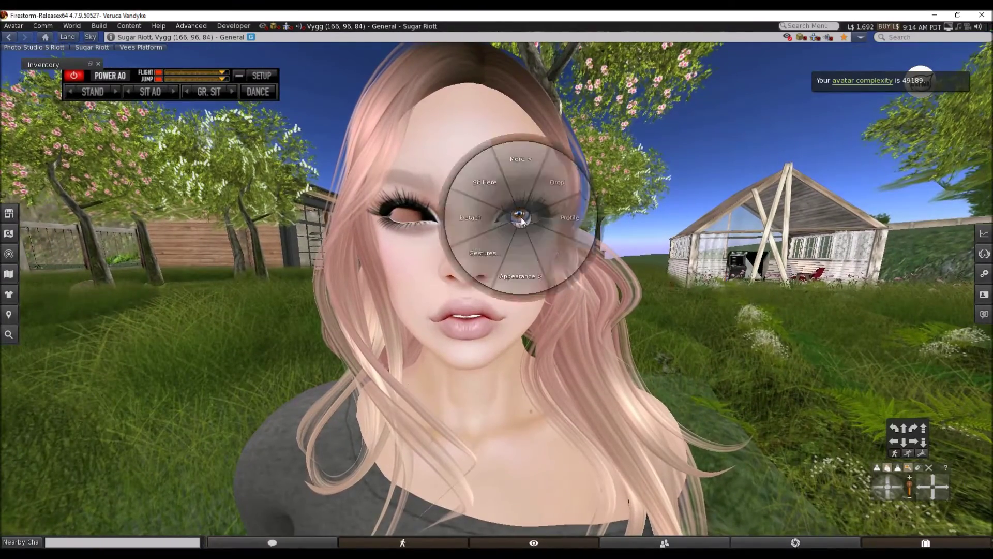
left_click(495, 226)
left_click(472, 334, "alt")
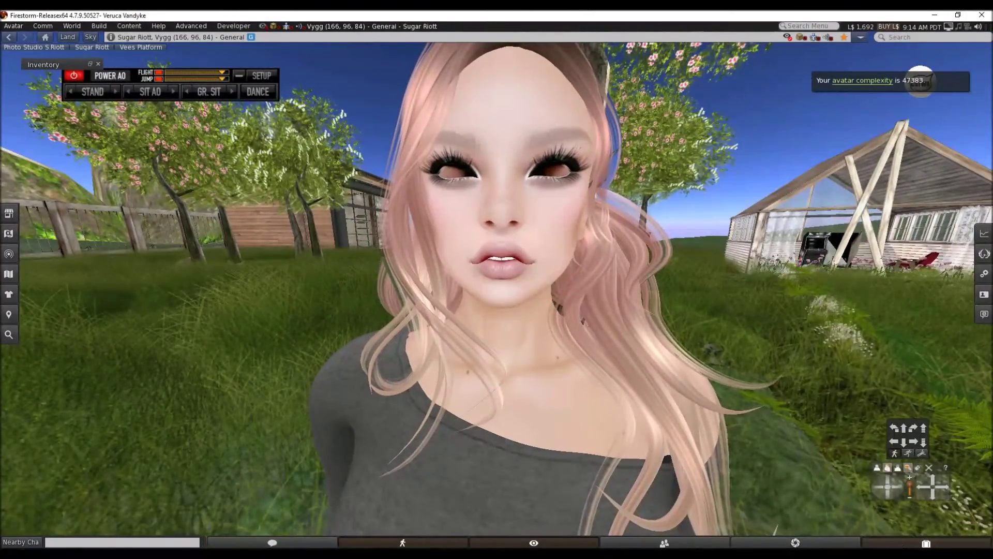
Add the [Buzz] Chromatic Eyes - Moss [L] and [R] from the inventory to the avatar, and minimize the inventory
left_click(926, 543)
left_click_drag(758, 139, 184, 79)
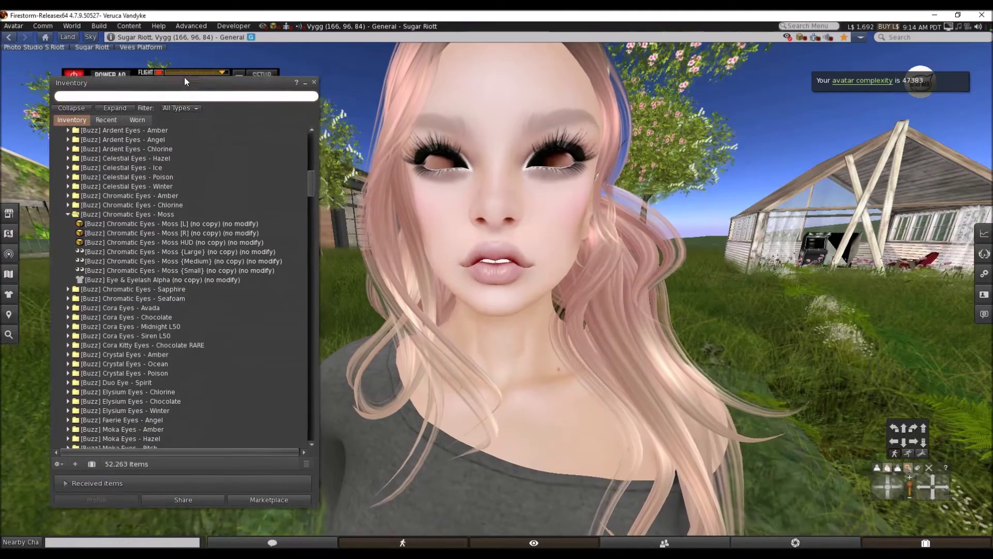
right_click(160, 219)
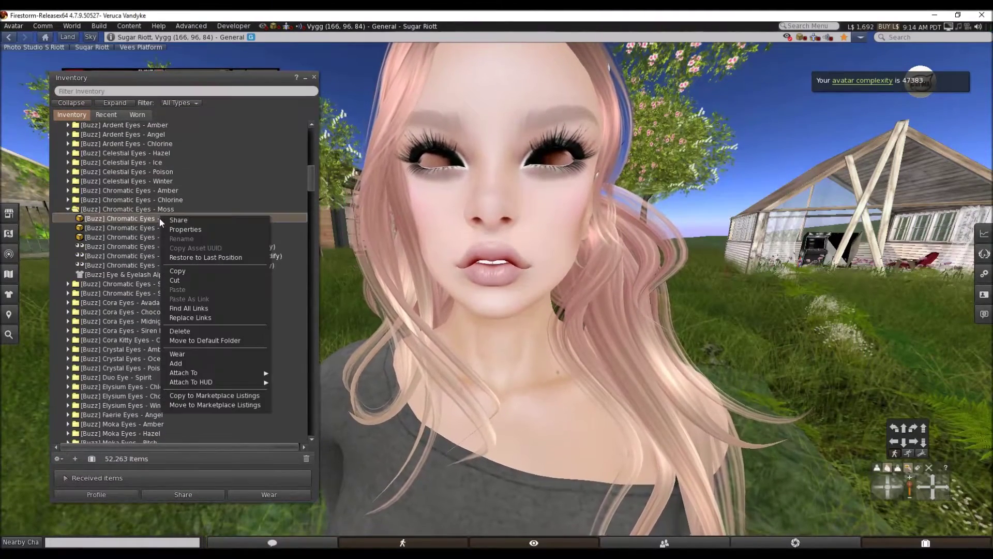
left_click(193, 349)
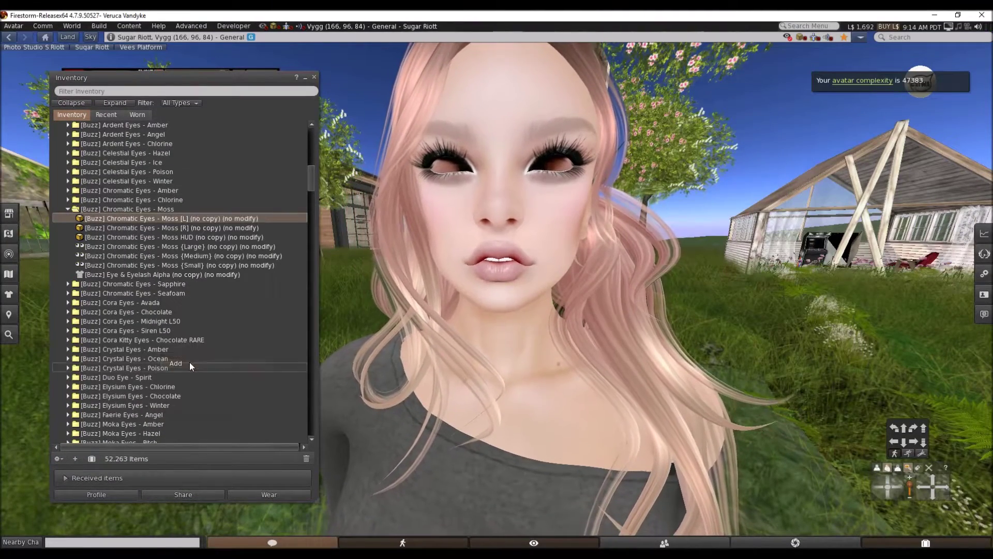
right_click(171, 228)
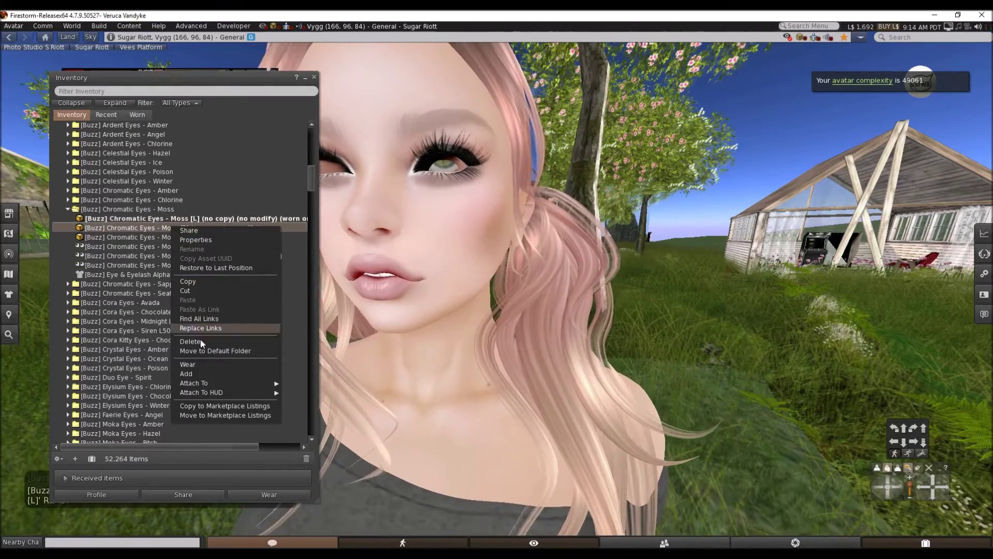
left_click(200, 373)
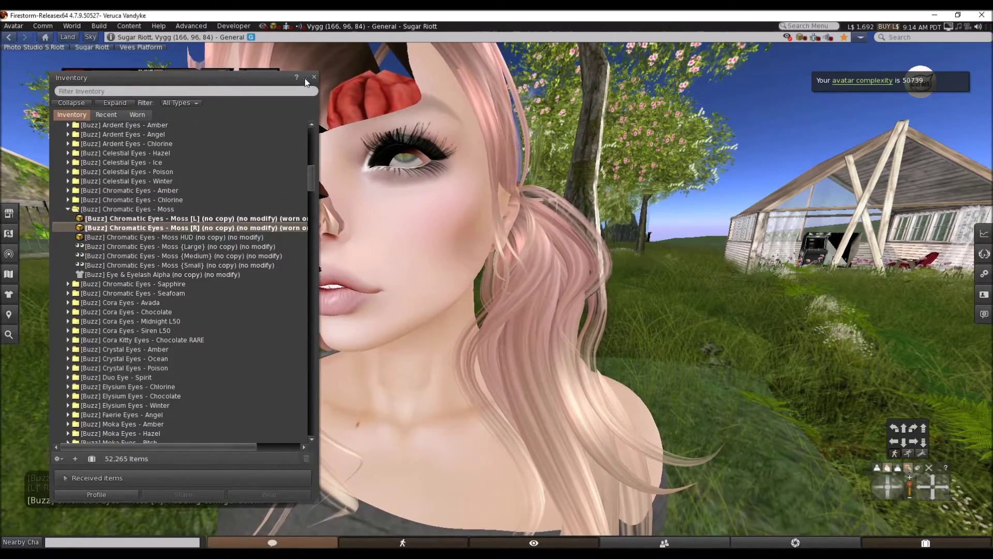
left_click(305, 77)
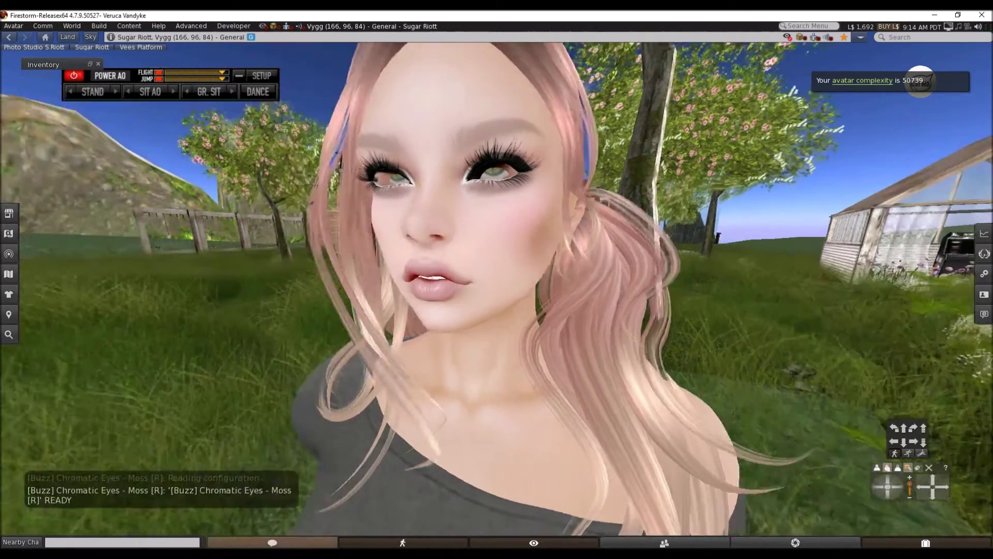
Select both Moss eyes for editing together and move them forward along the X axis to -0.030
left_click_drag(399, 177, 452, 182)
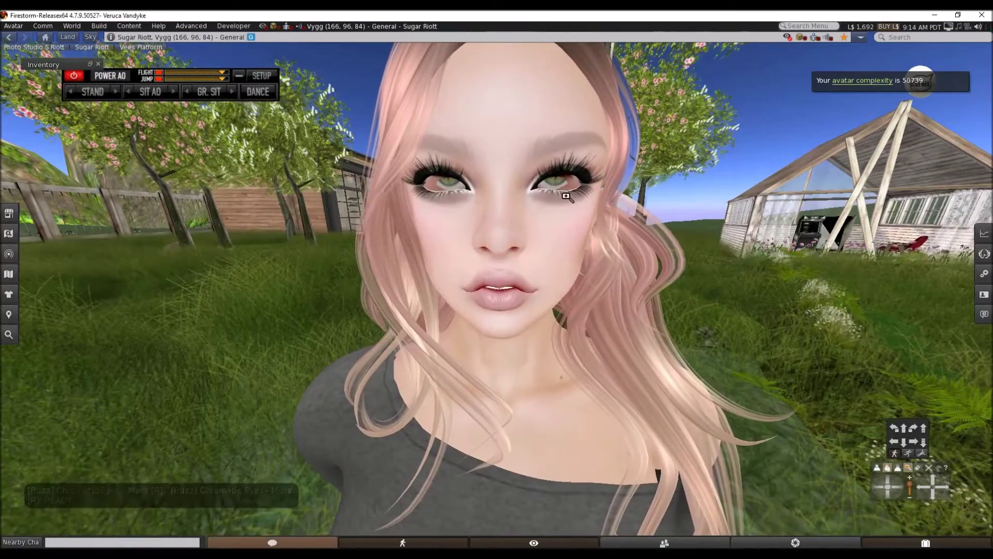
left_click_drag(500, 250, 499, 228)
mouse_move(512, 275)
left_mouse_down()
mouse_move(269, 274)
mouse_move(511, 274)
left_mouse_up()
left_click(454, 321)
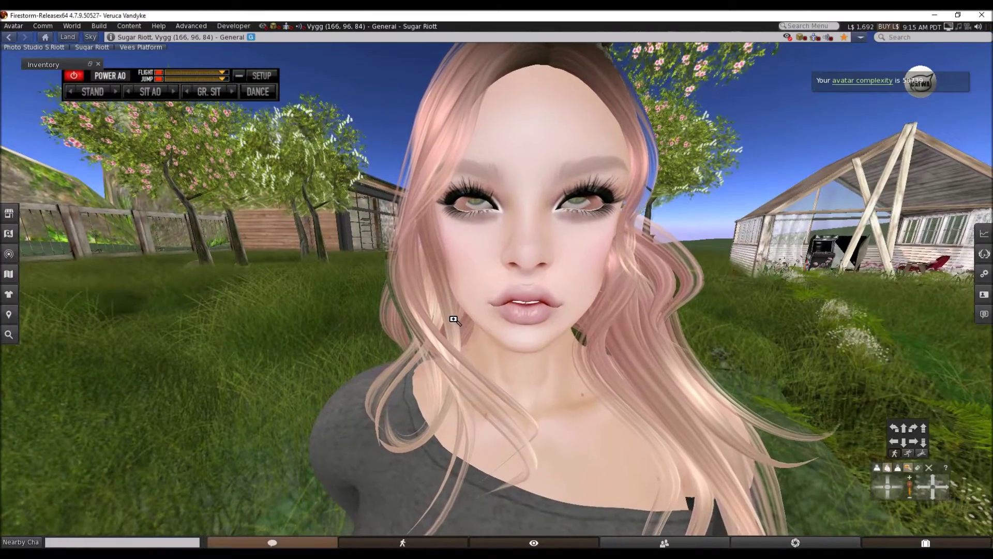
right_click(480, 202)
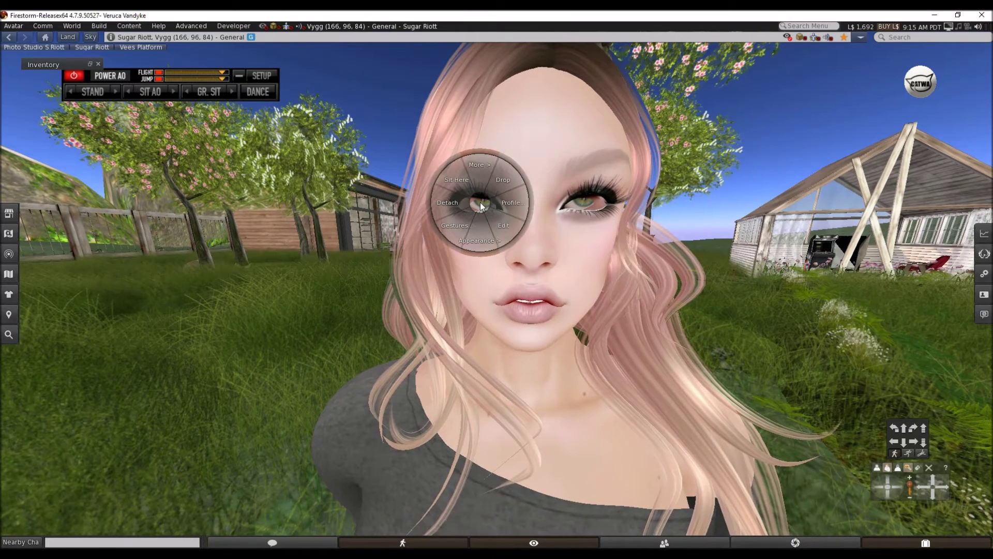
left_click(505, 224)
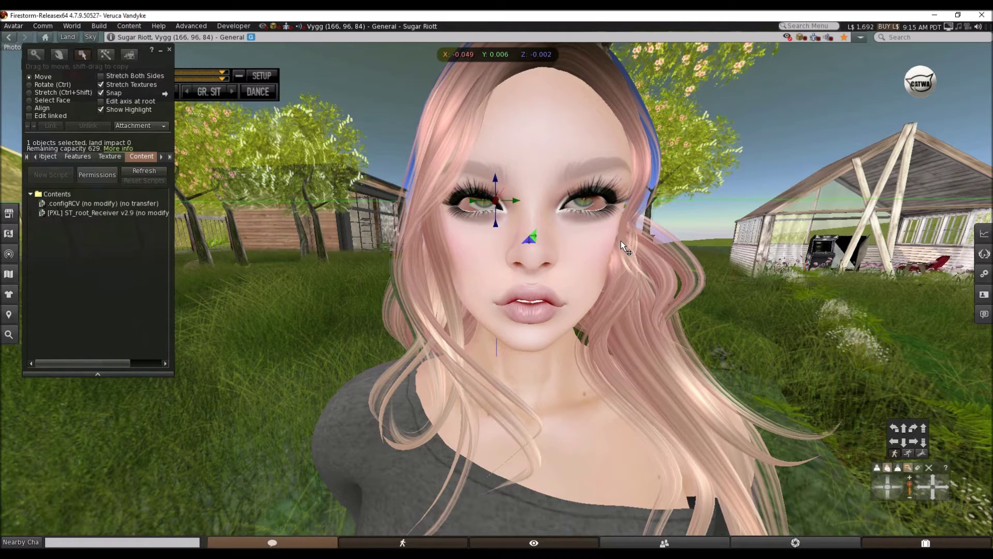
right_click(581, 203)
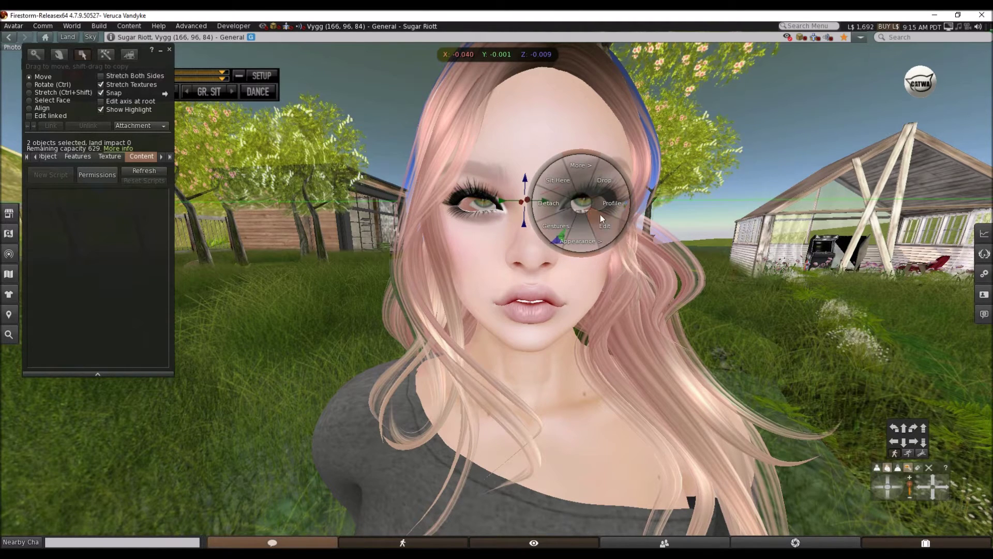
left_click(609, 228)
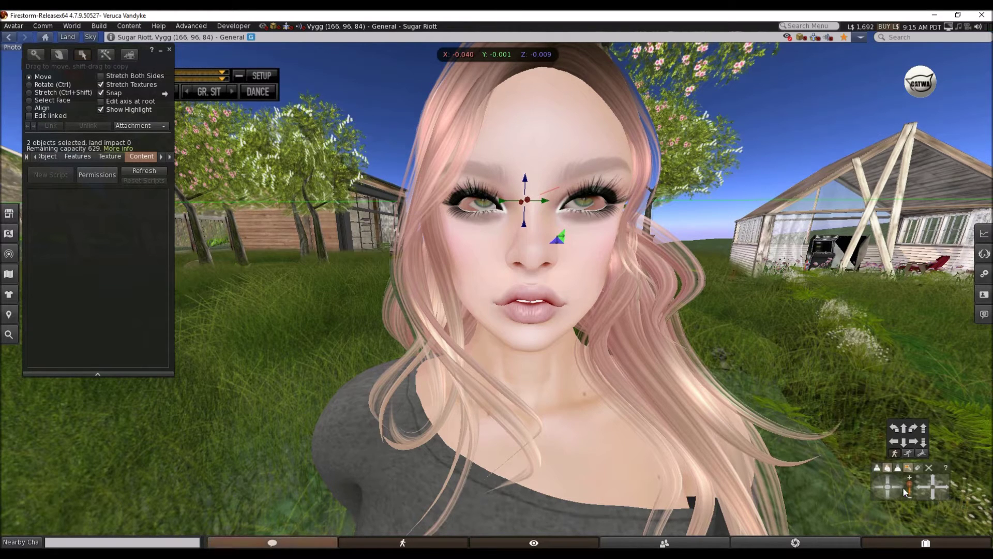
left_click_drag(901, 487, 902, 486)
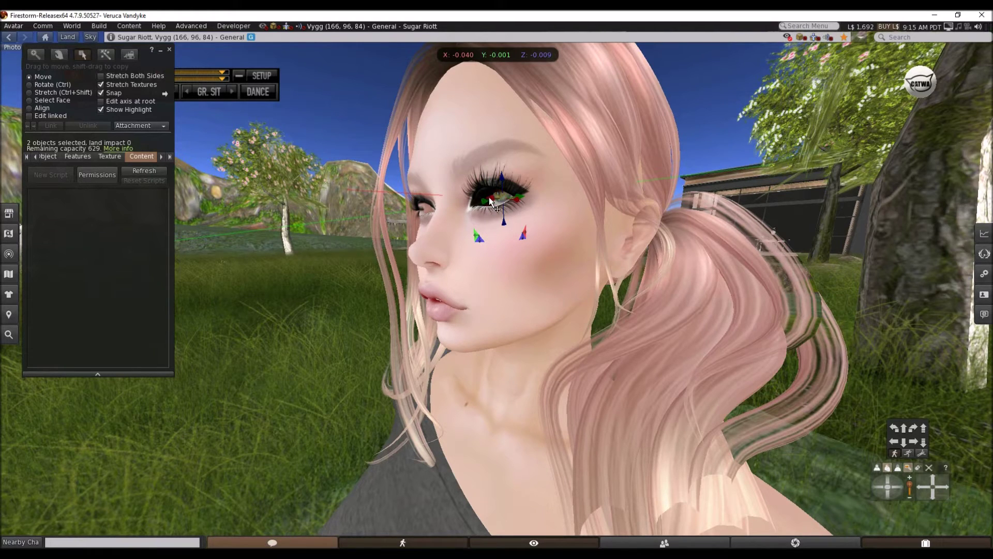
left_click_drag(493, 200, 485, 197)
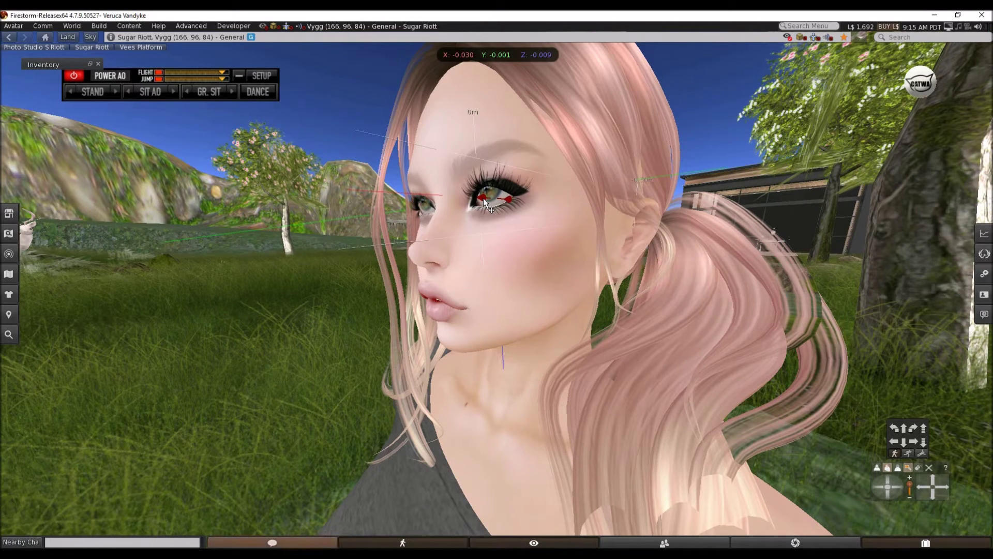
Lower both eyes together along the Z axis to -0.012 and finish editing
left_click_drag(485, 198, 495, 224)
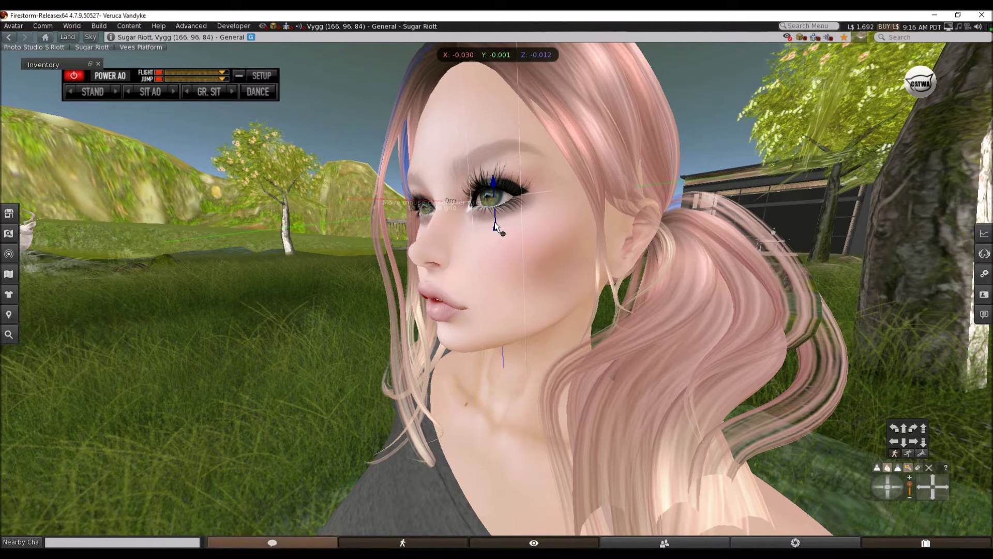
left_click_drag(494, 225, 492, 223)
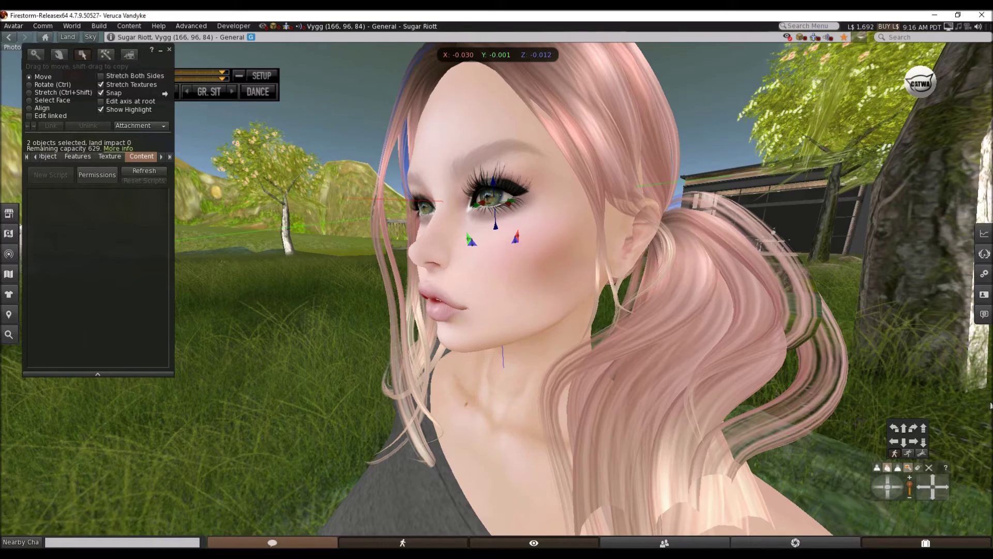
left_click_drag(901, 492, 878, 486)
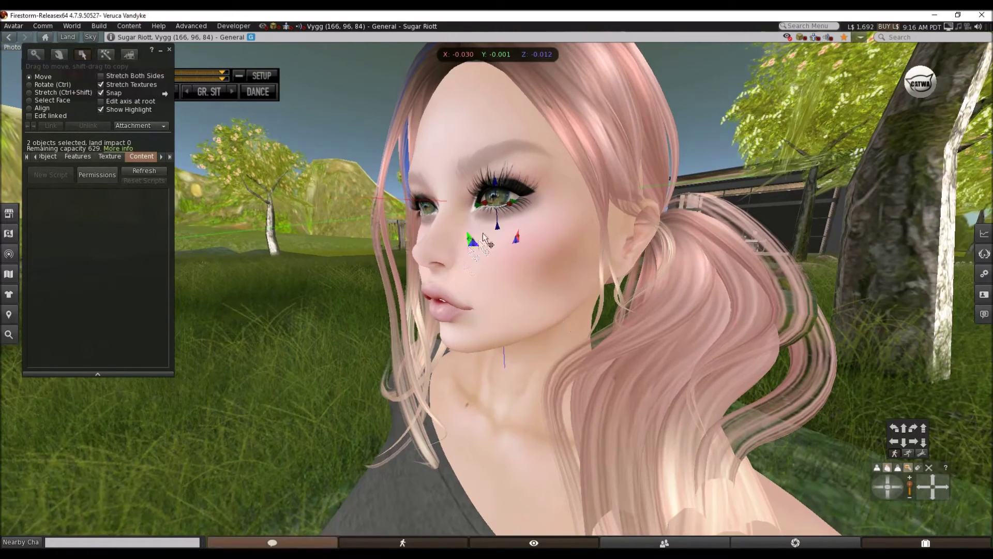
left_click(169, 49)
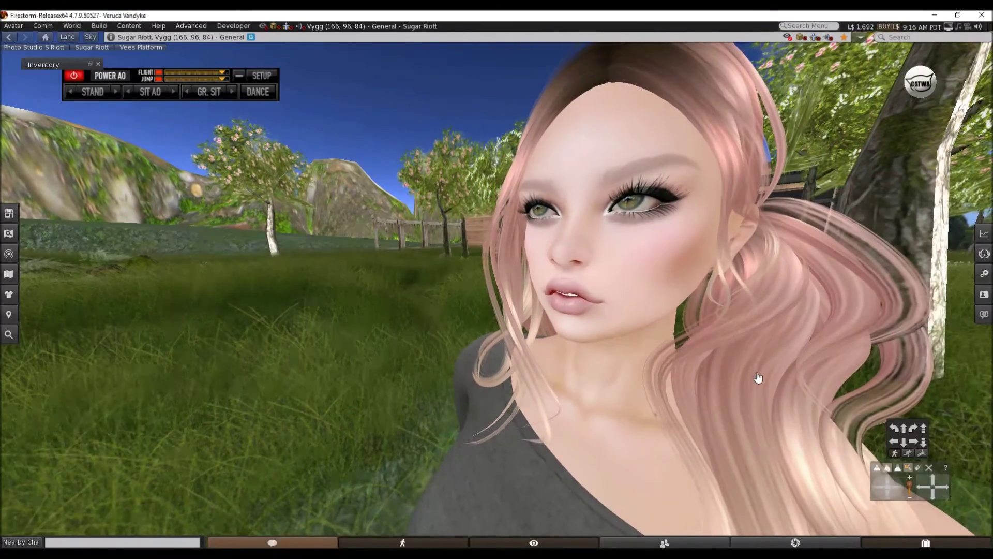
Reopen both eyes for editing together, lower them along the Z axis to -0.014, and finish editing
left_click(908, 468)
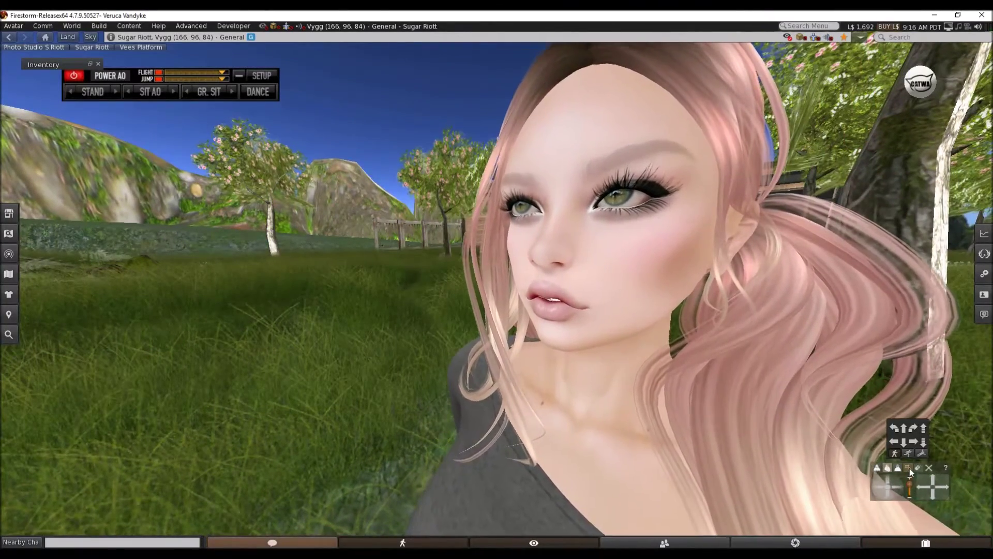
left_click_drag(596, 313, 437, 253)
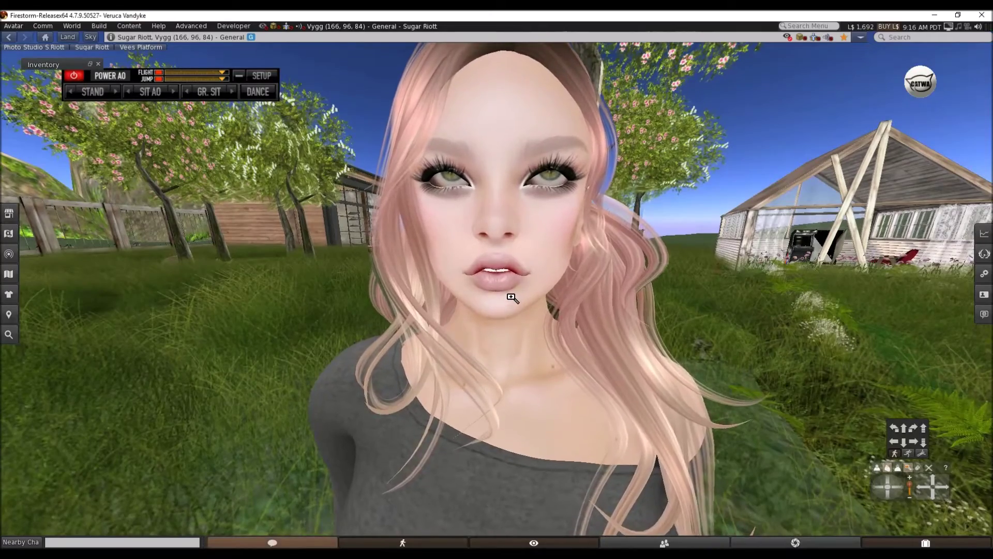
scroll(511, 298, "down", 2)
scroll(511, 304, "up", 2)
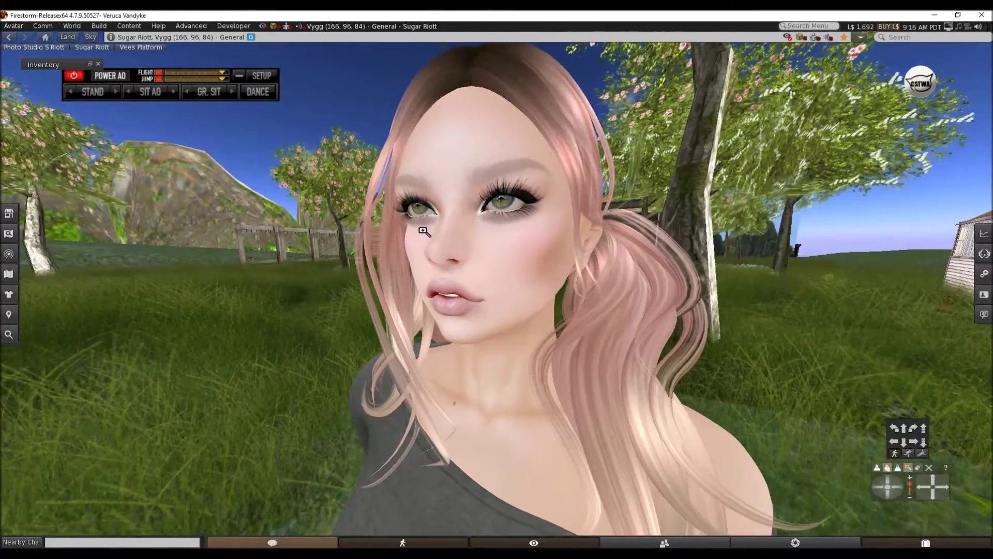
right_click(419, 212)
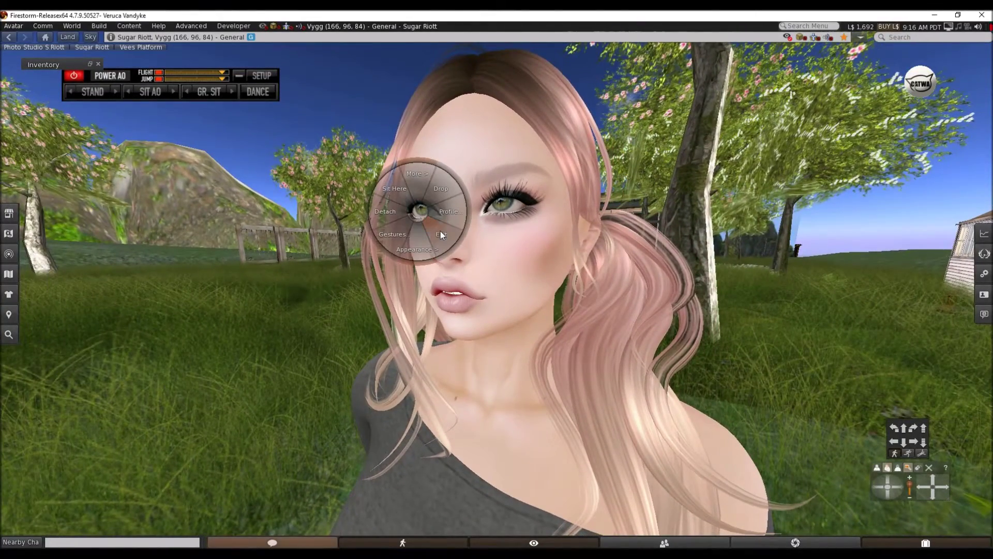
left_click(440, 231)
right_click(501, 202)
left_click(523, 222)
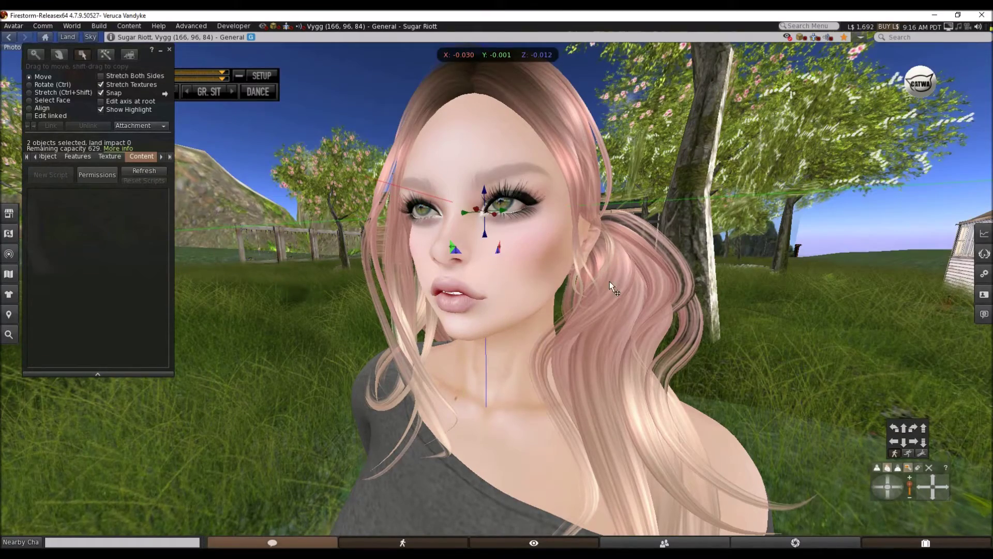
left_click(900, 486)
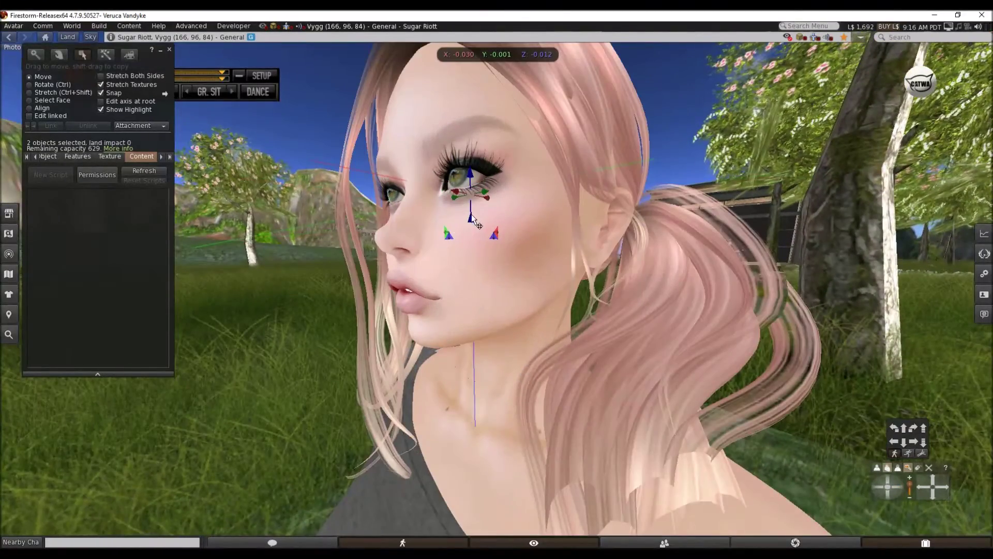
left_click_drag(471, 219, 472, 220)
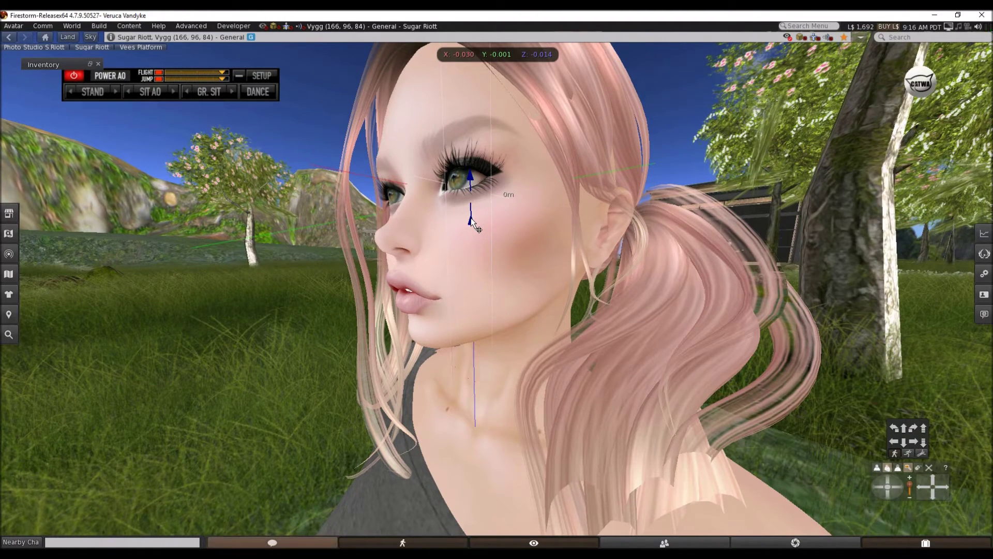
left_click_drag(472, 221, 472, 223)
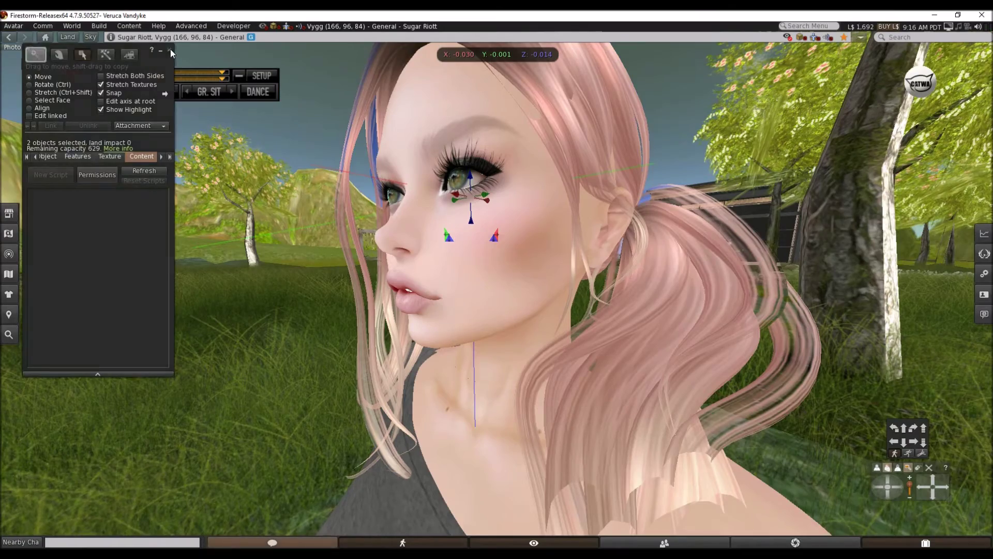
left_click(169, 49)
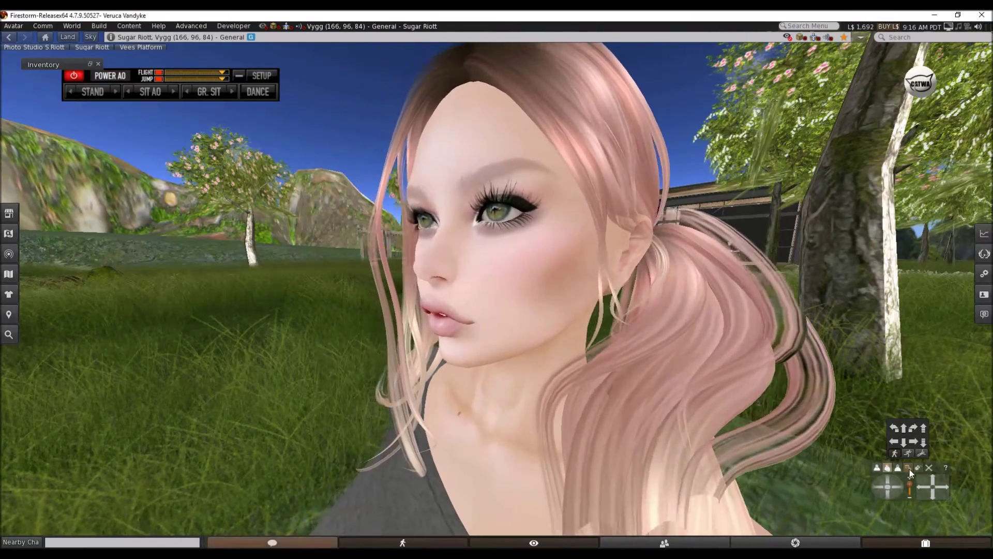
left_click(908, 468)
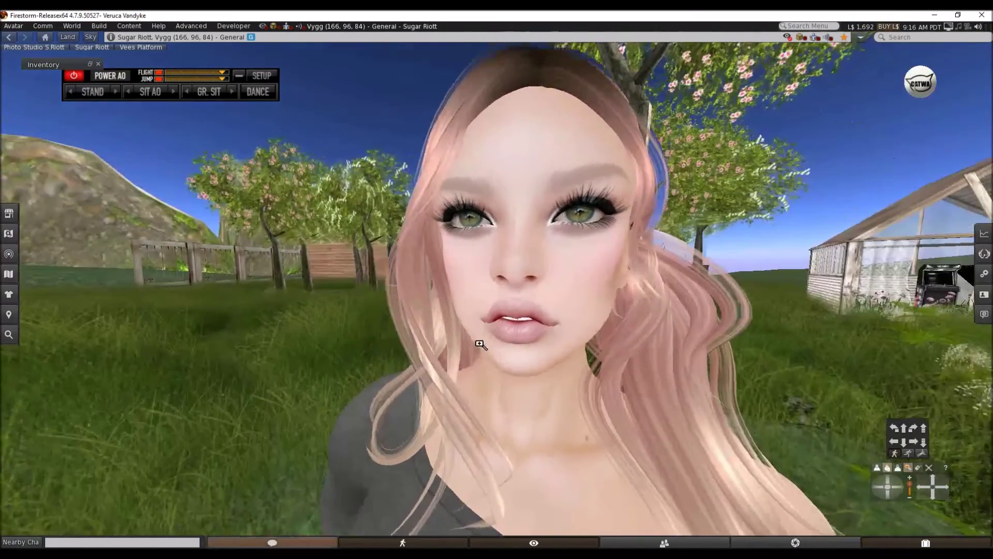